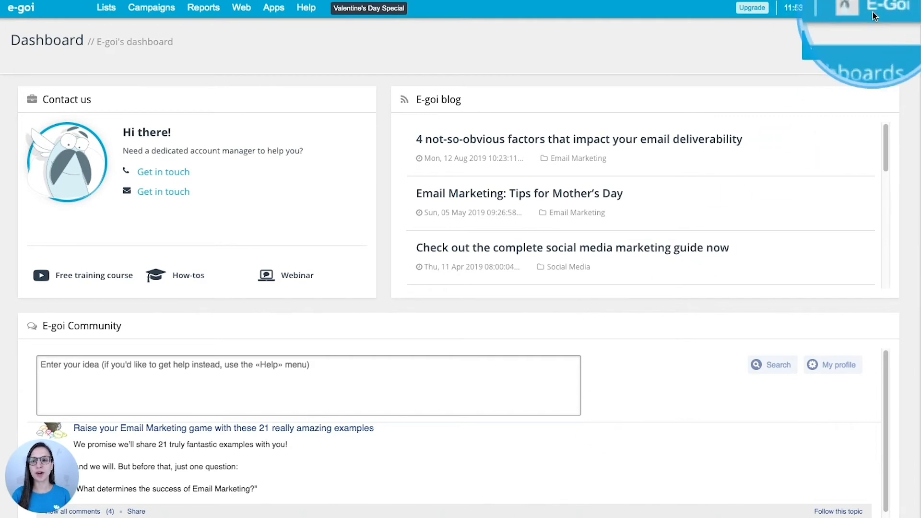
Go to the Users page through the E-goi account menu in the top bar
left_click(888, 10)
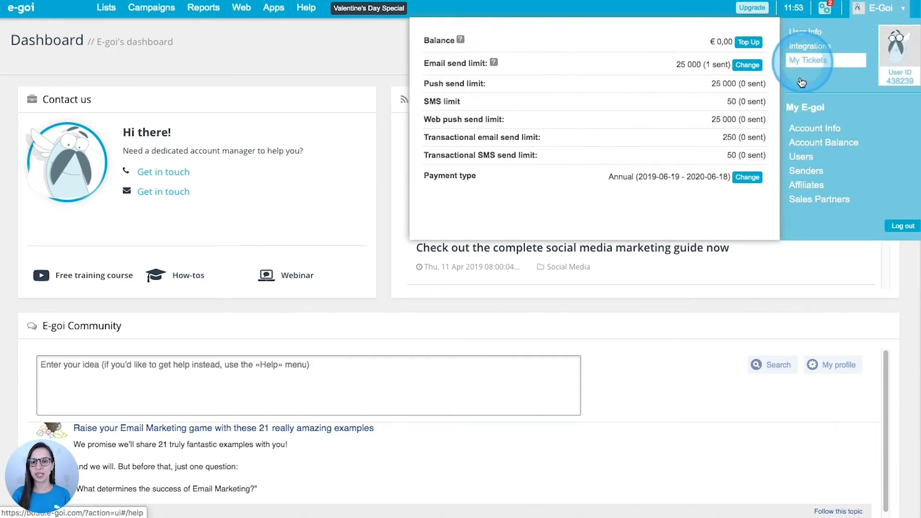
left_click(802, 158)
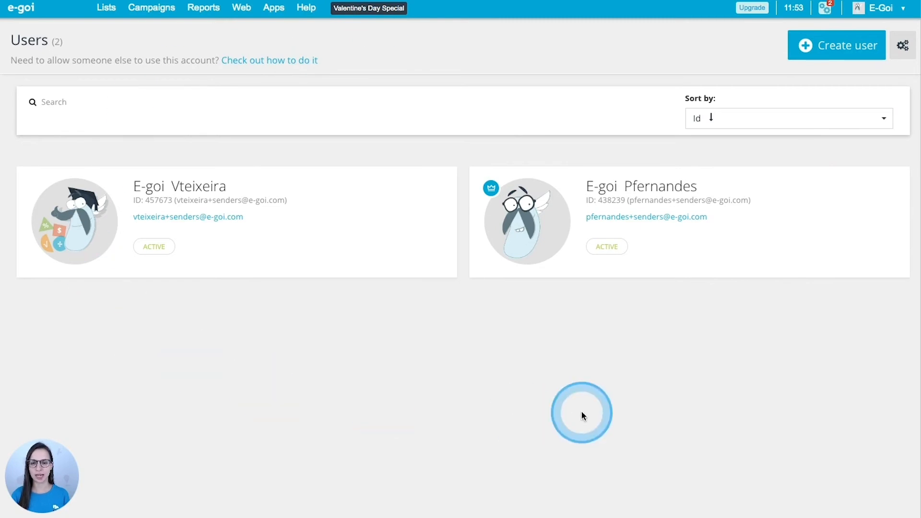
mouse_move(656, 238)
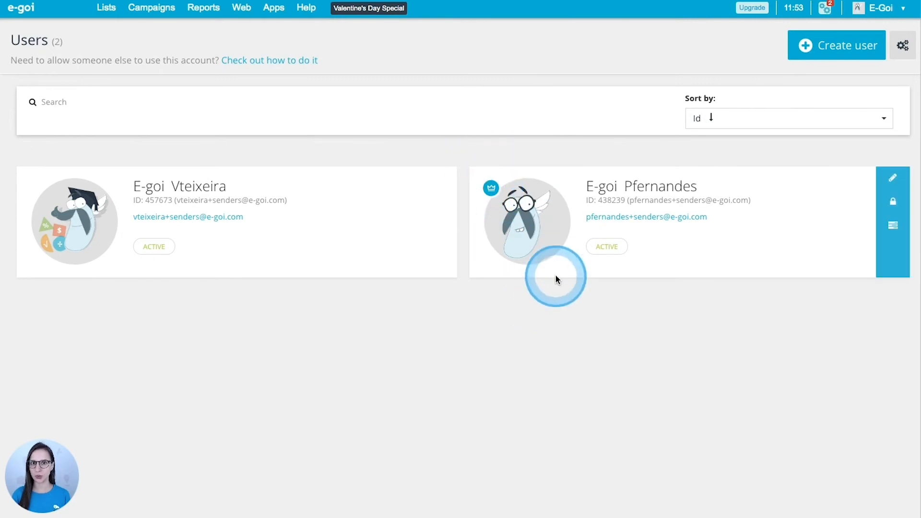
mouse_move(332, 202)
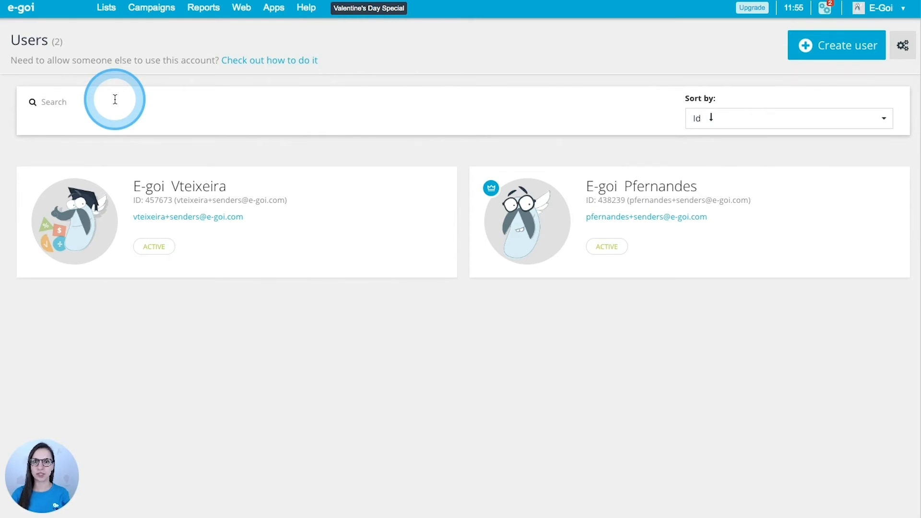
left_click(56, 103)
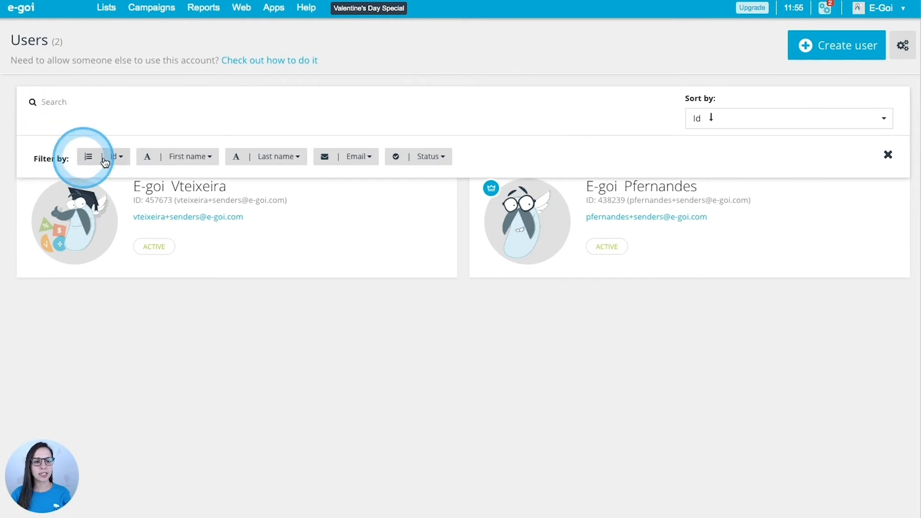
left_click(274, 157)
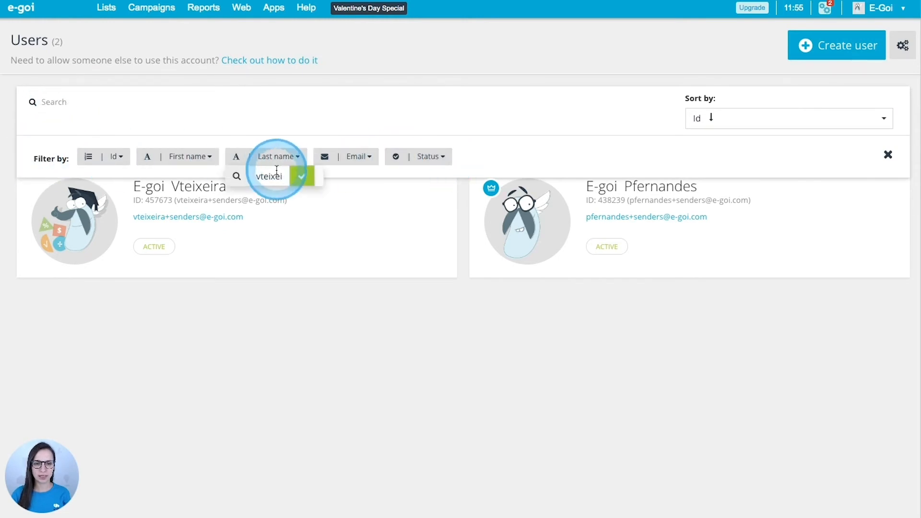
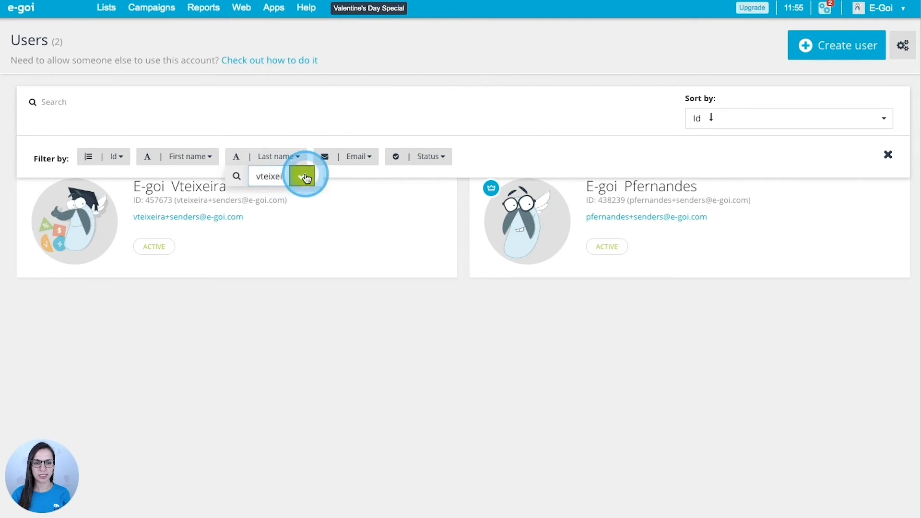
left_click(302, 176)
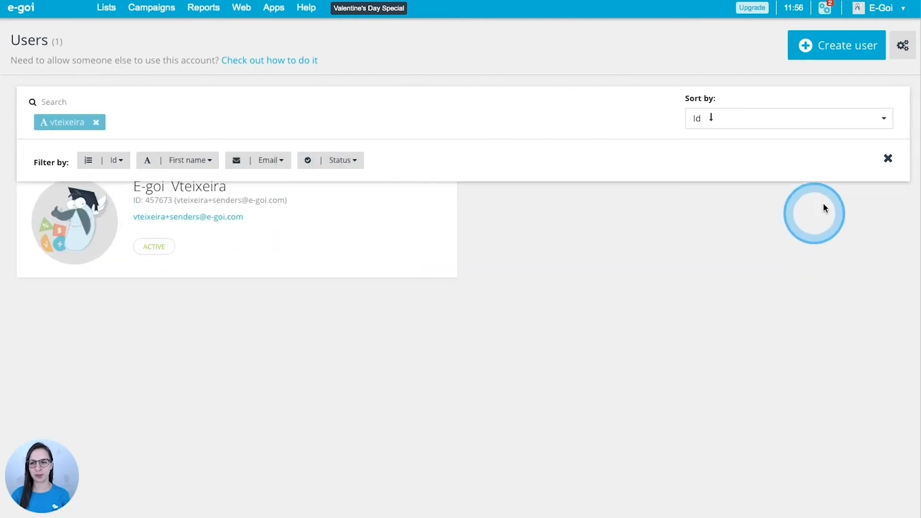
left_click(888, 158)
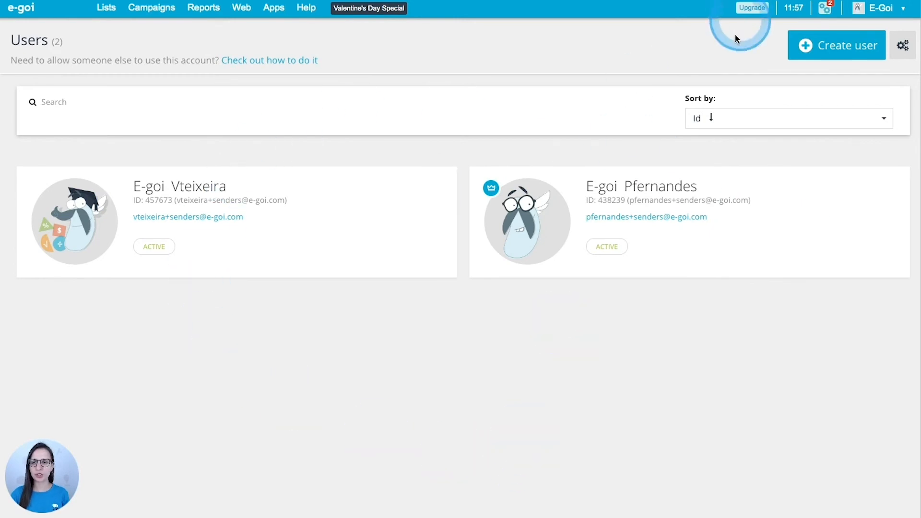
left_click(849, 52)
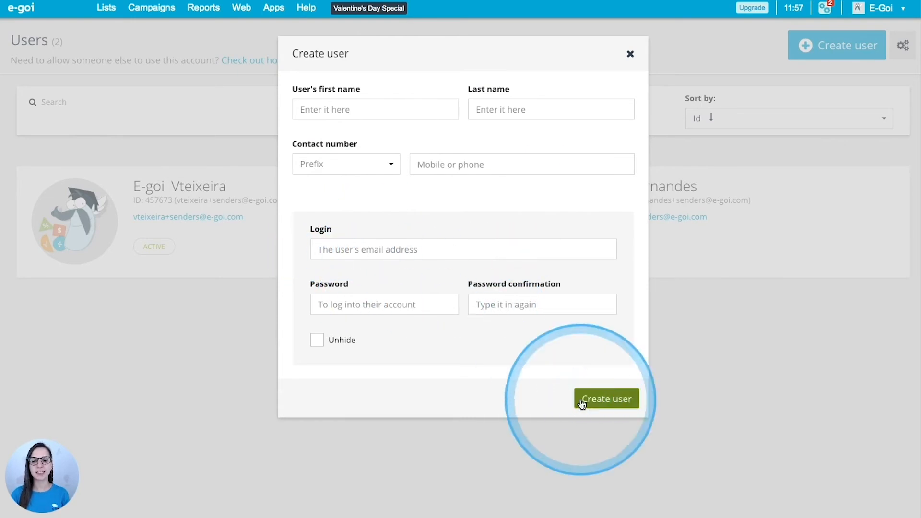
left_click(630, 53)
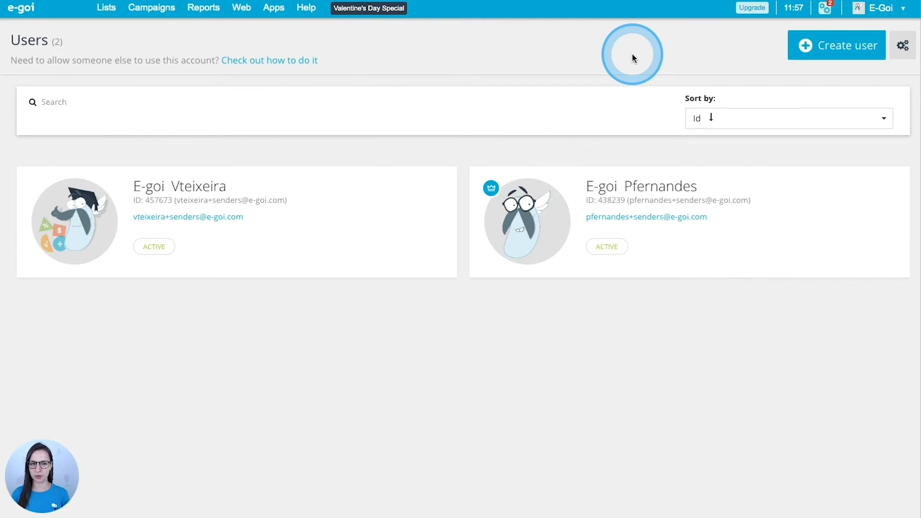
mouse_move(652, 208)
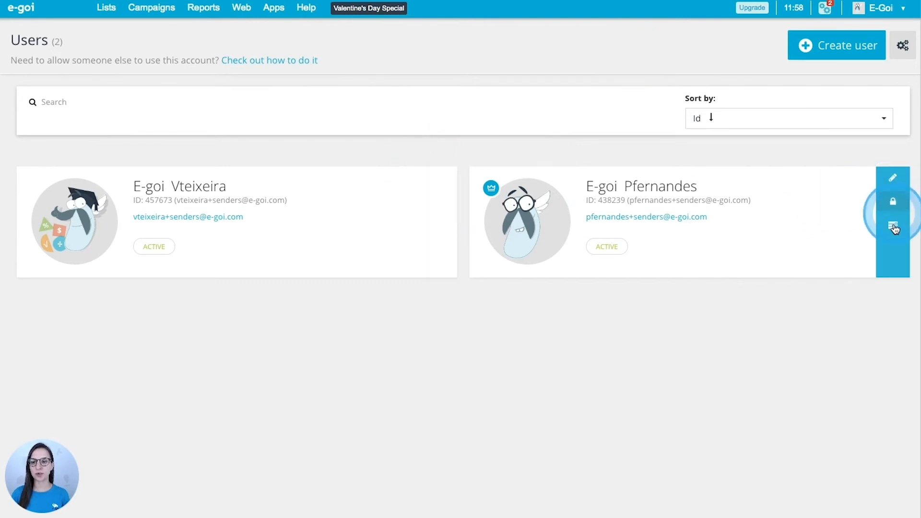
mouse_move(443, 251)
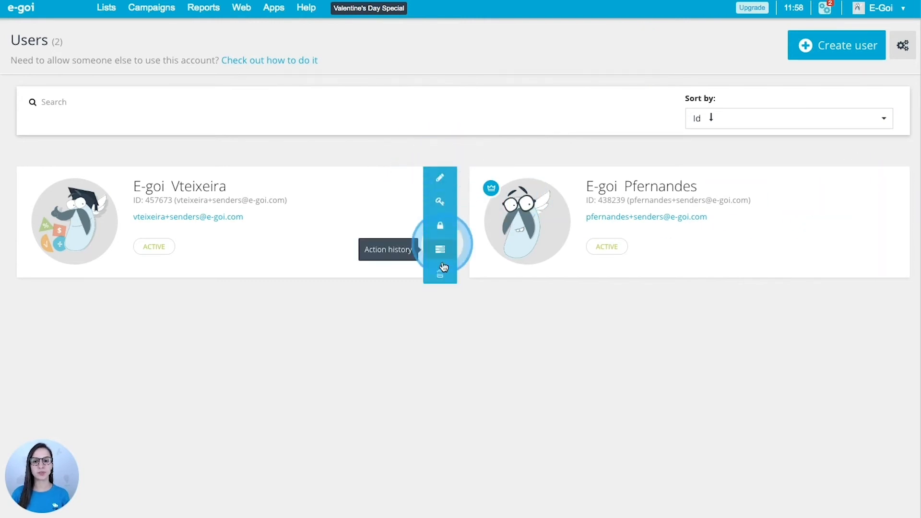
left_click(437, 179)
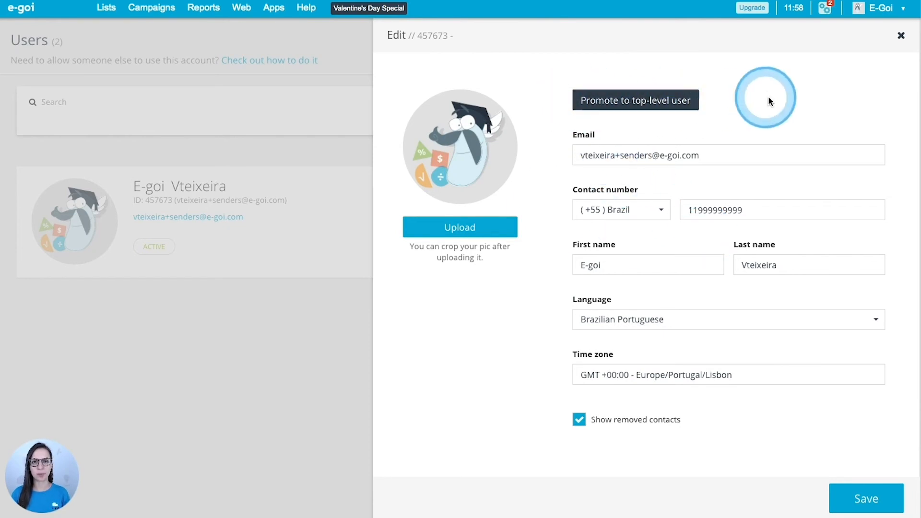
left_click(901, 38)
mouse_move(440, 227)
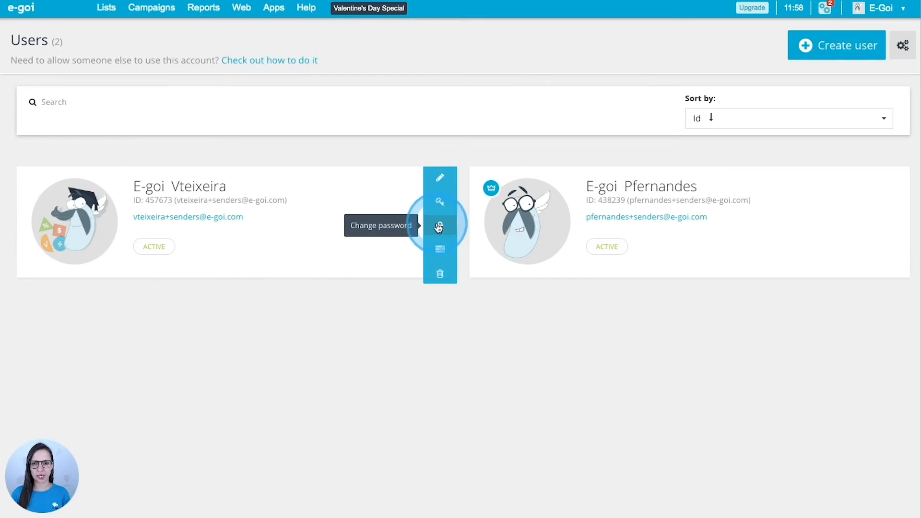
left_click(440, 249)
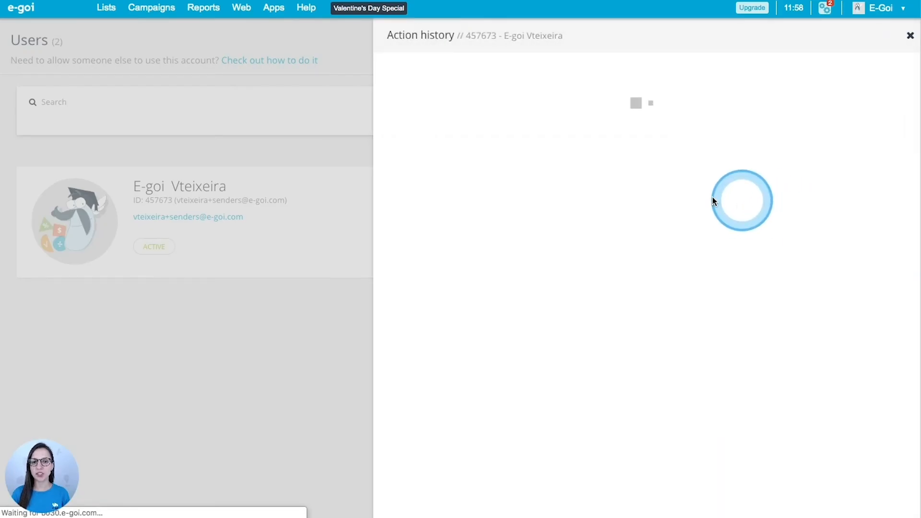
scroll(732, 223, "down", 1)
scroll(733, 223, "up", 1)
left_click(910, 35)
mouse_move(441, 254)
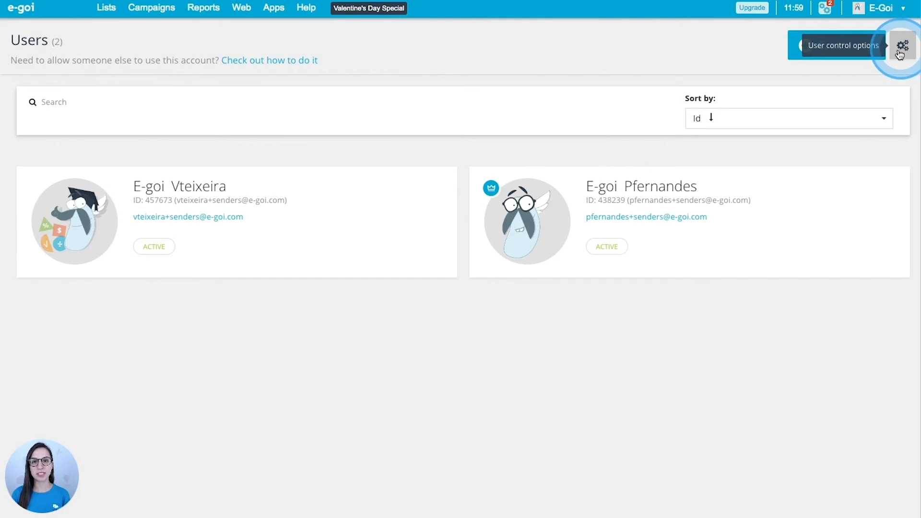
mouse_move(442, 202)
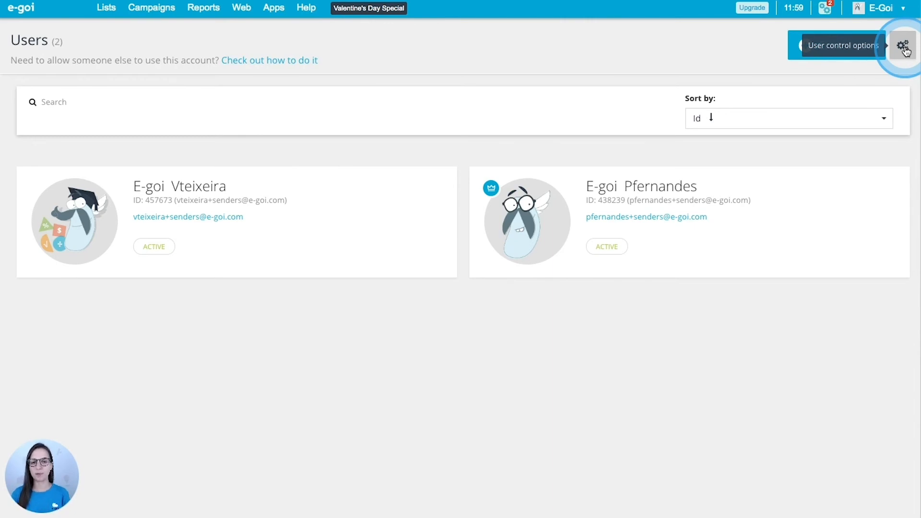
mouse_move(442, 179)
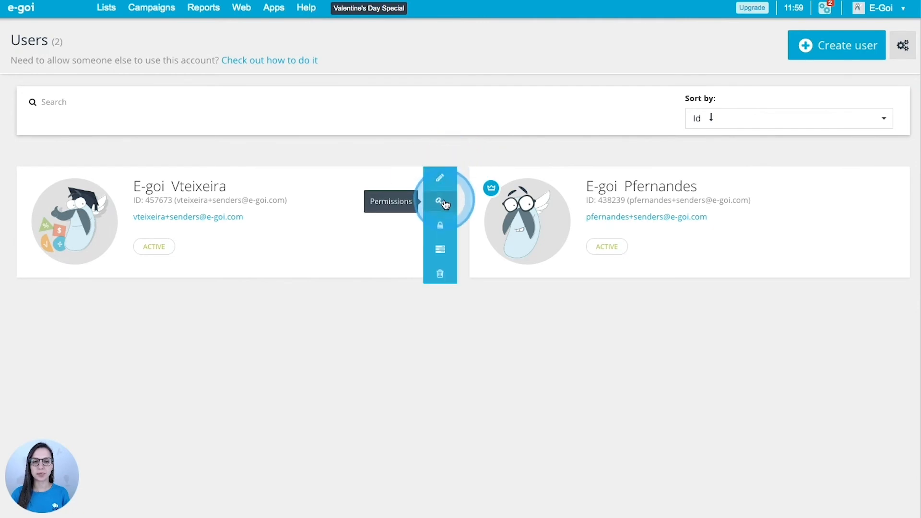
Open the first user's permission settings and view its Data and Features tabs
left_click(442, 201)
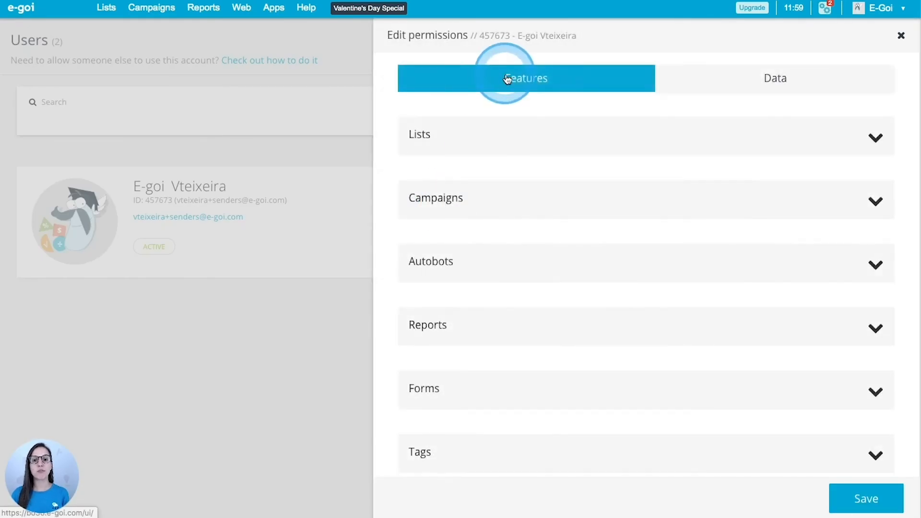
left_click(763, 90)
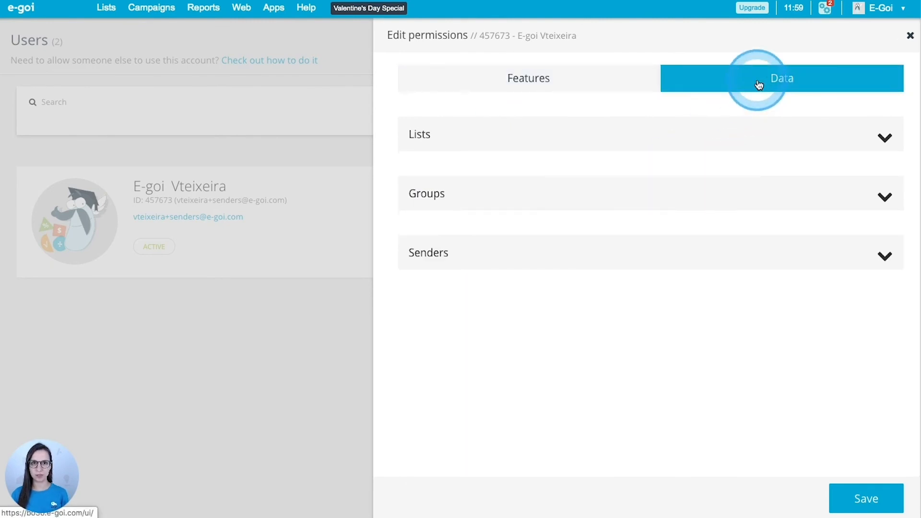
left_click(535, 91)
left_click(876, 133)
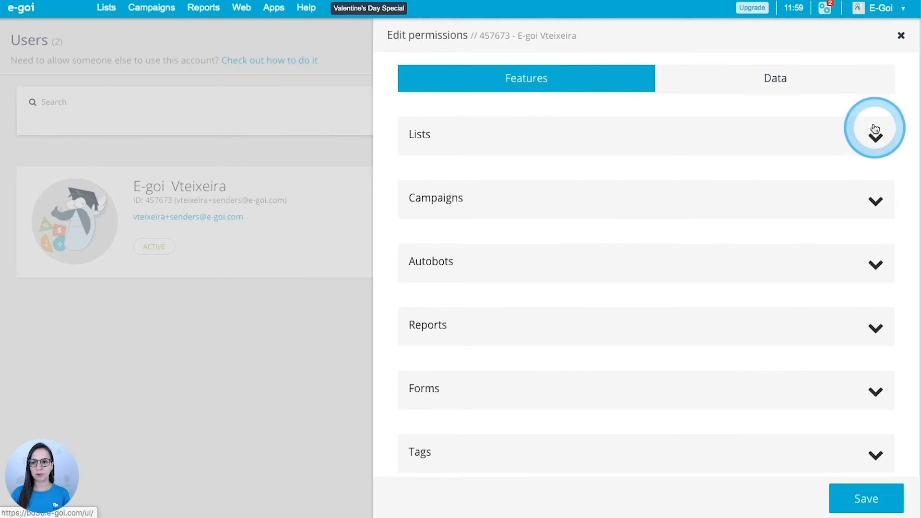
Review the Lists permissions, then uncheck Delete and Deploy/send under Campaigns
left_click(866, 139)
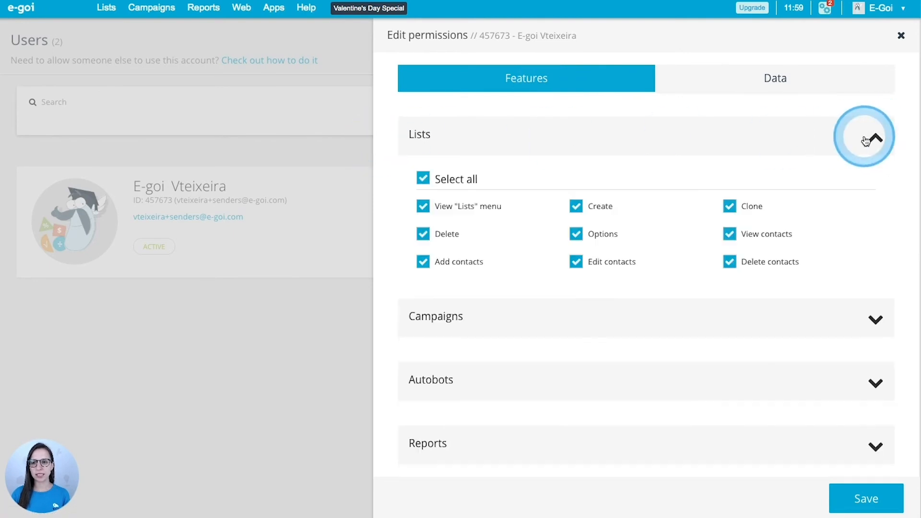
scroll(865, 159, "down", 1)
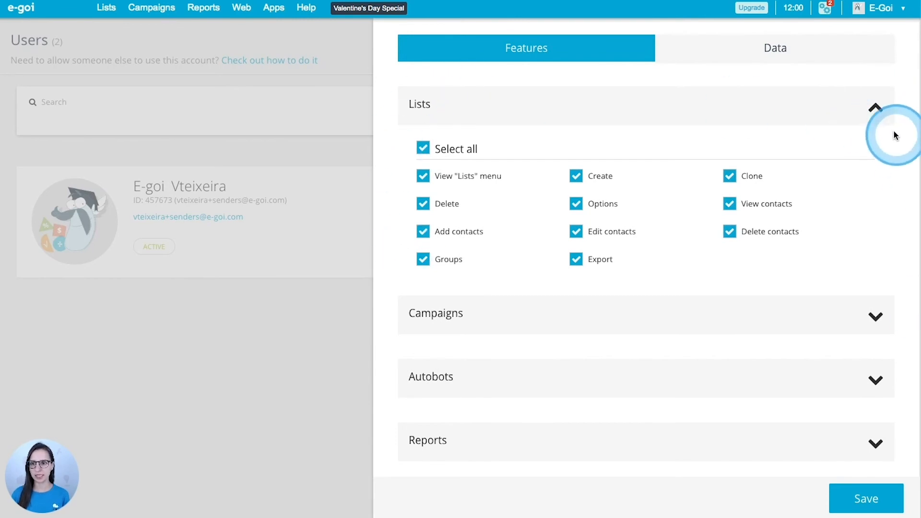
left_click(876, 108)
left_click(876, 172)
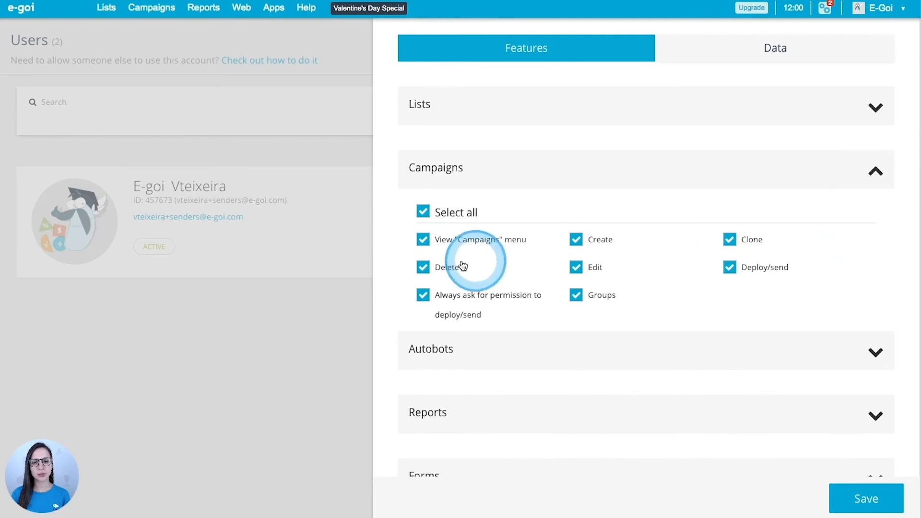
left_click(423, 268)
left_click(729, 269)
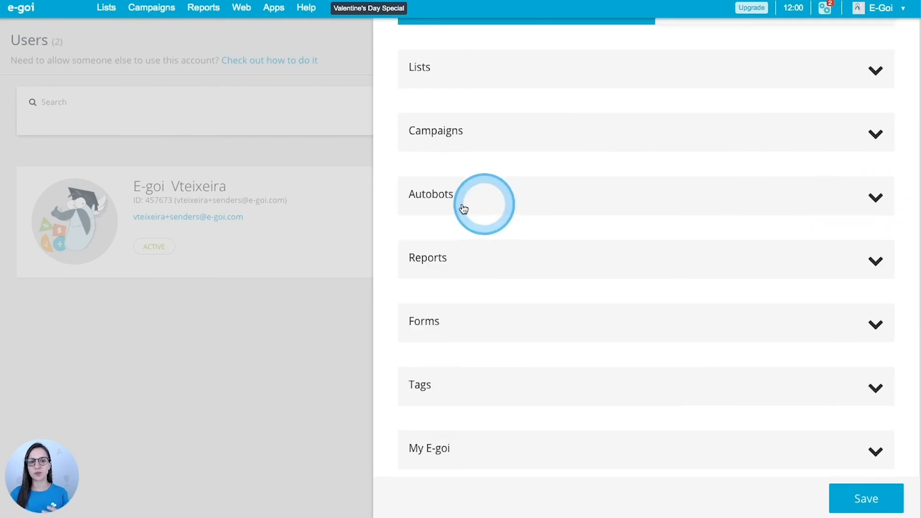
Expand and review the My E-goi feature permissions, then collapse them
scroll(822, 258, "down", 1)
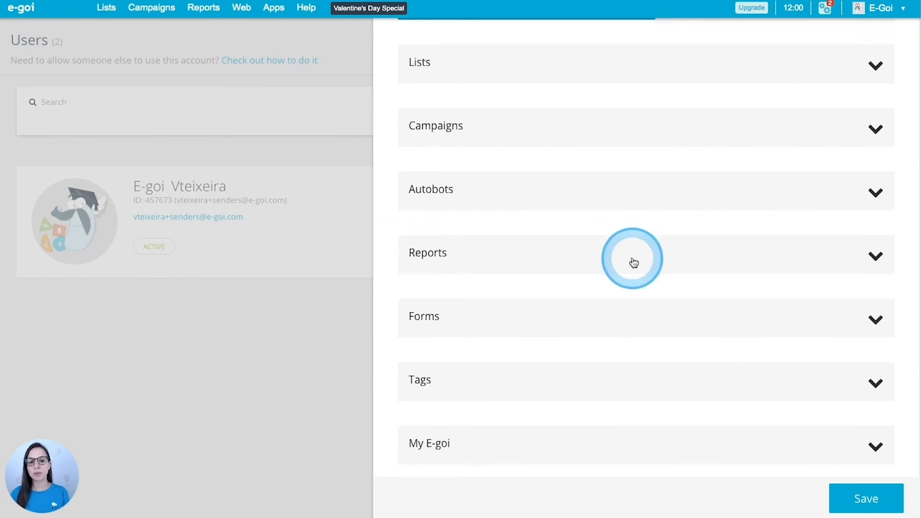
scroll(631, 261, "down", 2)
scroll(528, 350, "down", 3)
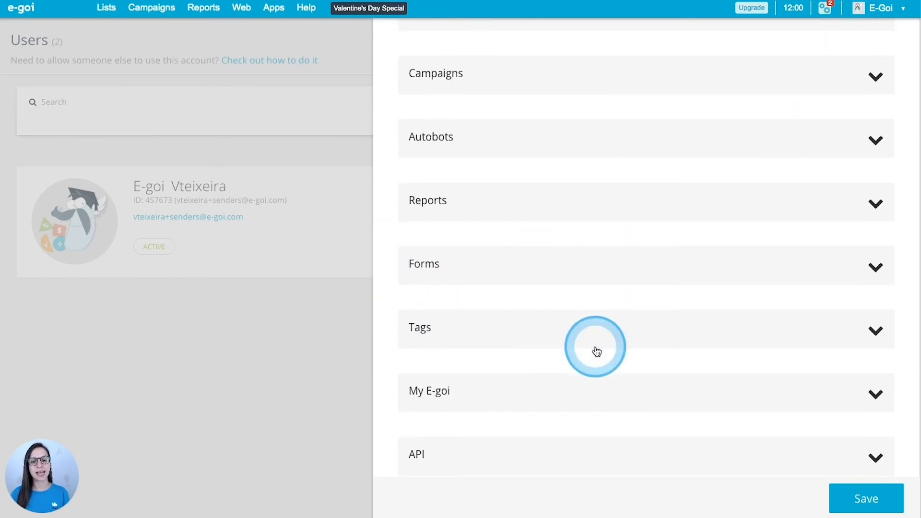
left_click(875, 335)
scroll(875, 334, "down", 5)
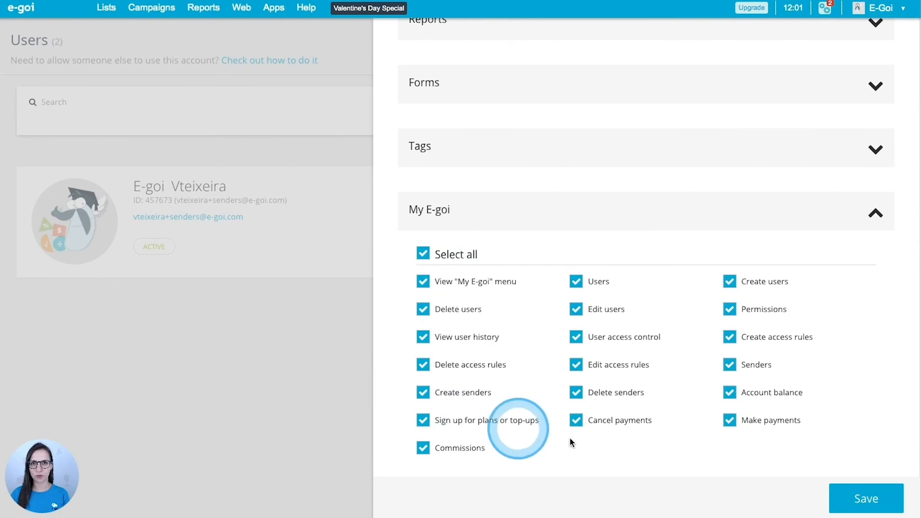
left_click(875, 213)
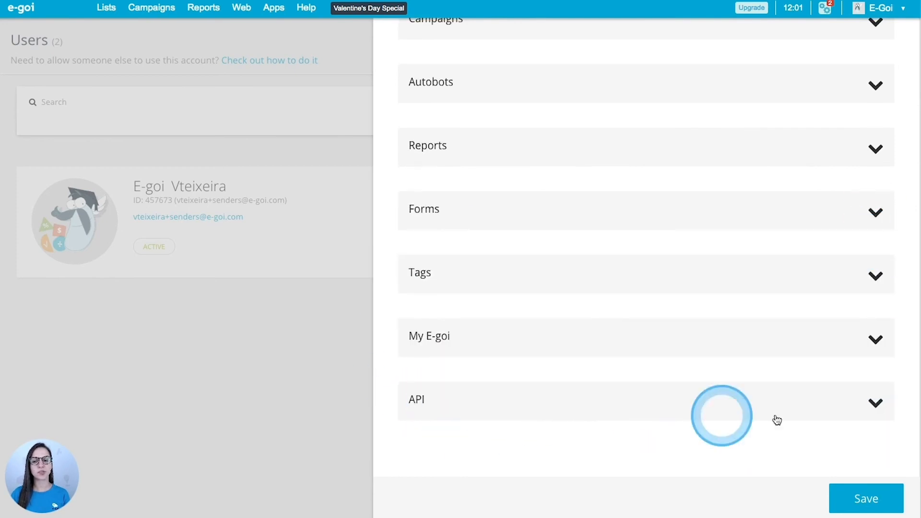
scroll(863, 415, "up", 4)
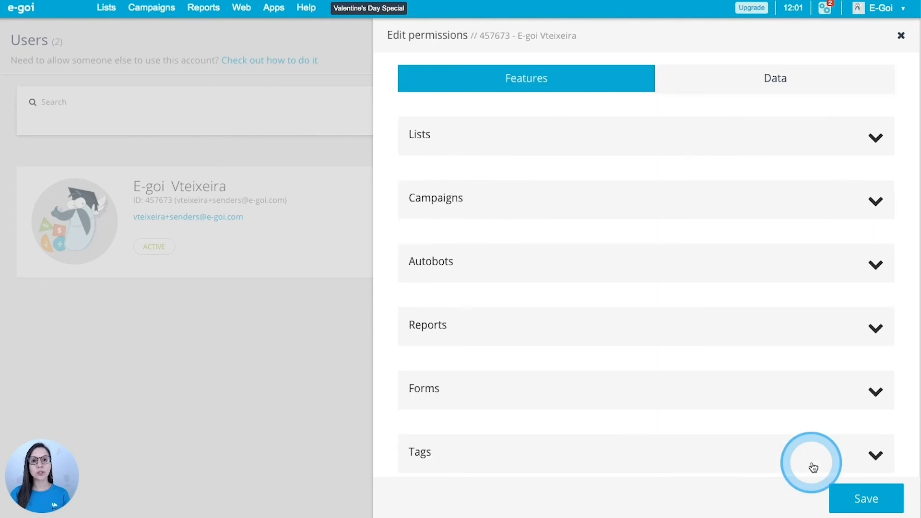
On the Data tab, set Lists access to Specify, revealing lists 9, 8 and 4
left_click(772, 83)
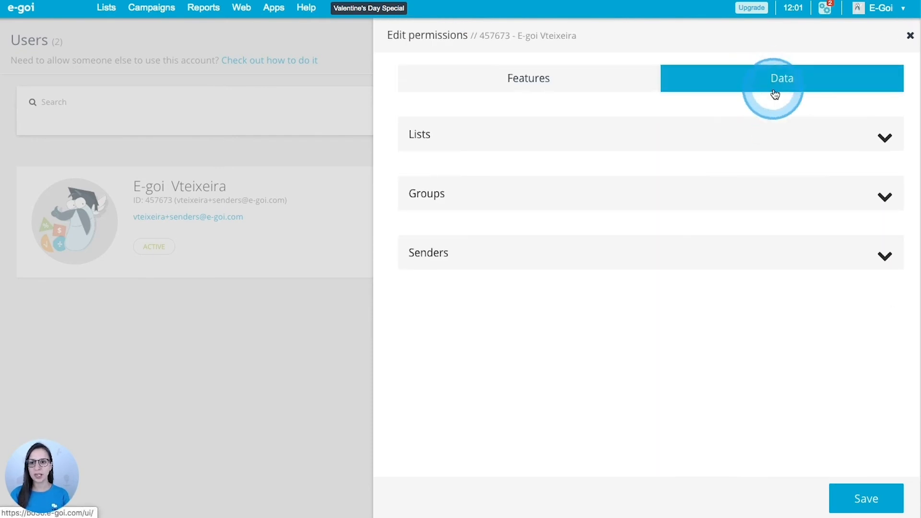
left_click(541, 78)
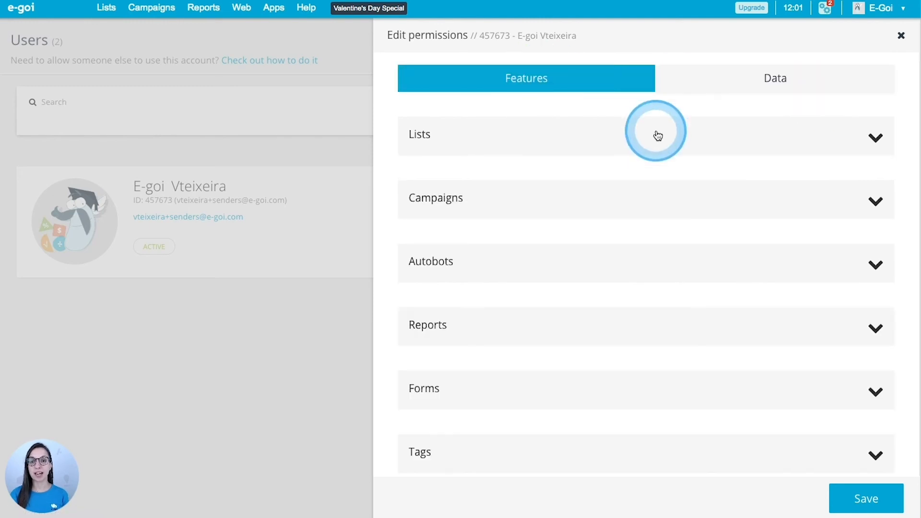
left_click(658, 135)
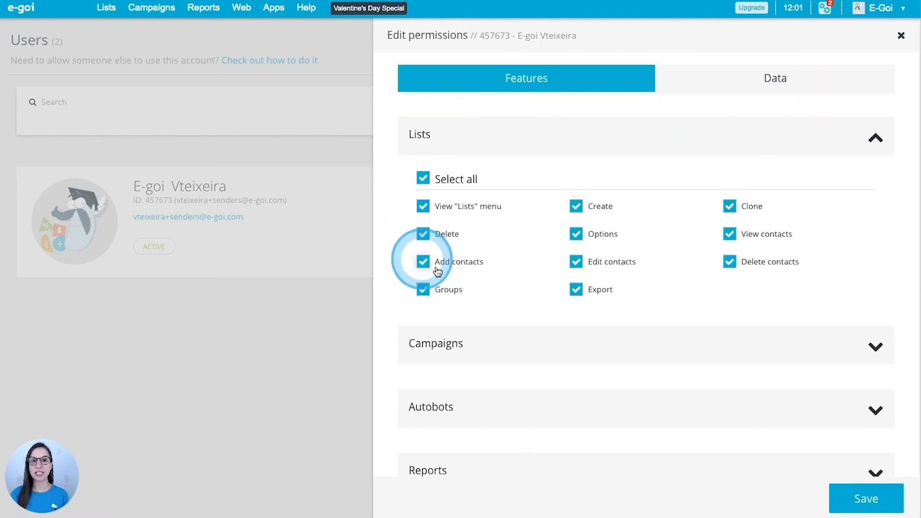
left_click(746, 88)
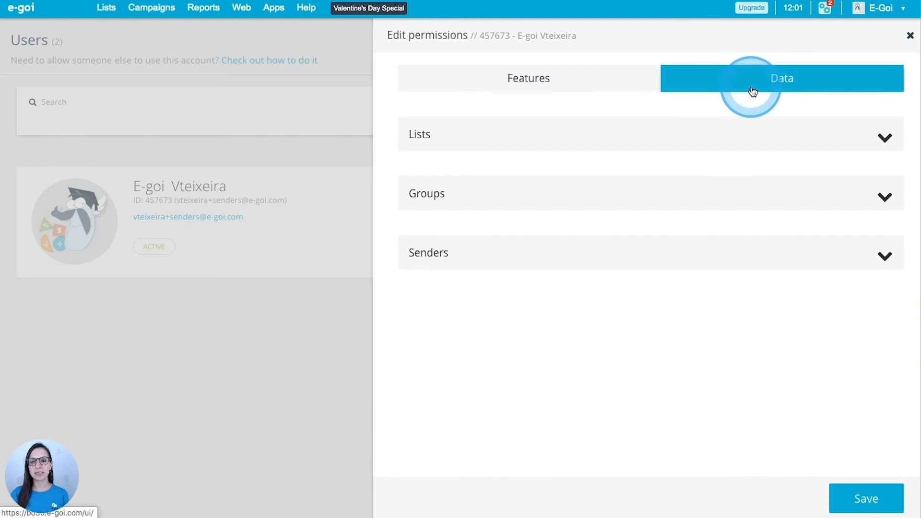
left_click(595, 135)
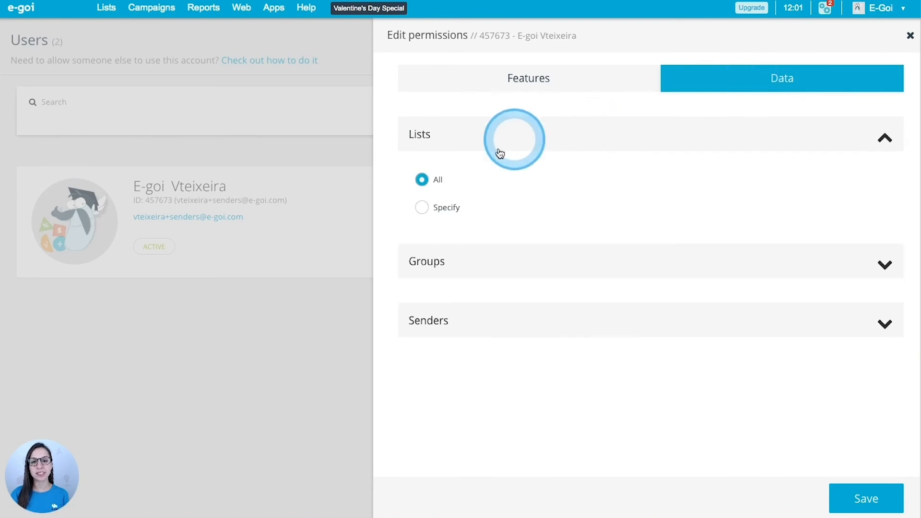
left_click(423, 209)
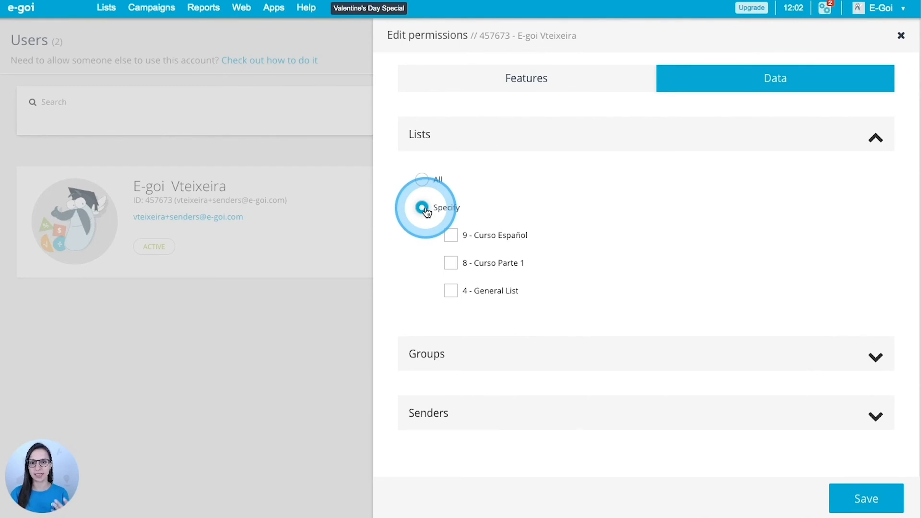
Grant access to 4 - General List, restricted to specific segments
left_click(451, 291)
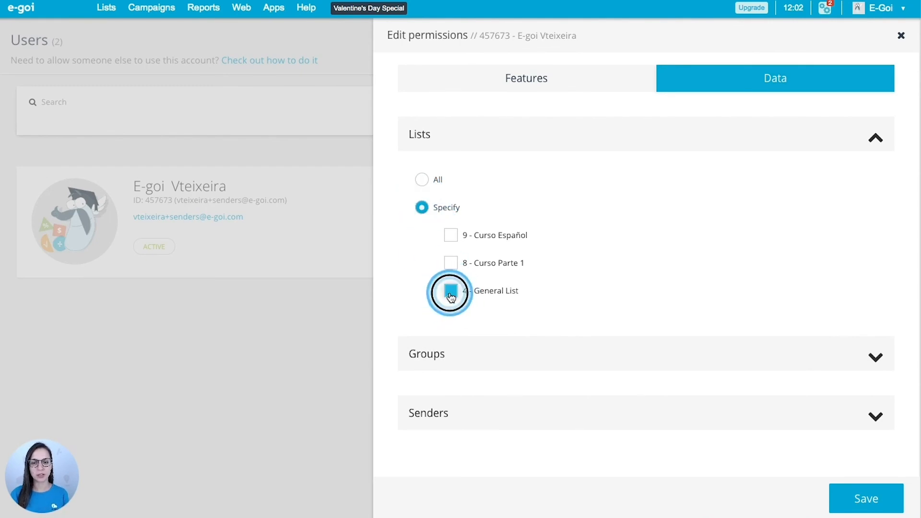
scroll(451, 295, "down", 1)
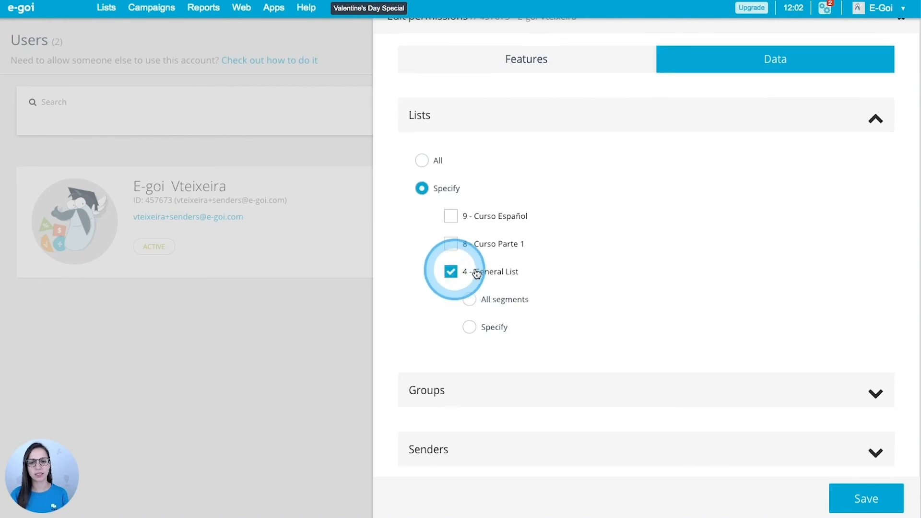
left_click(472, 325)
left_click(470, 300)
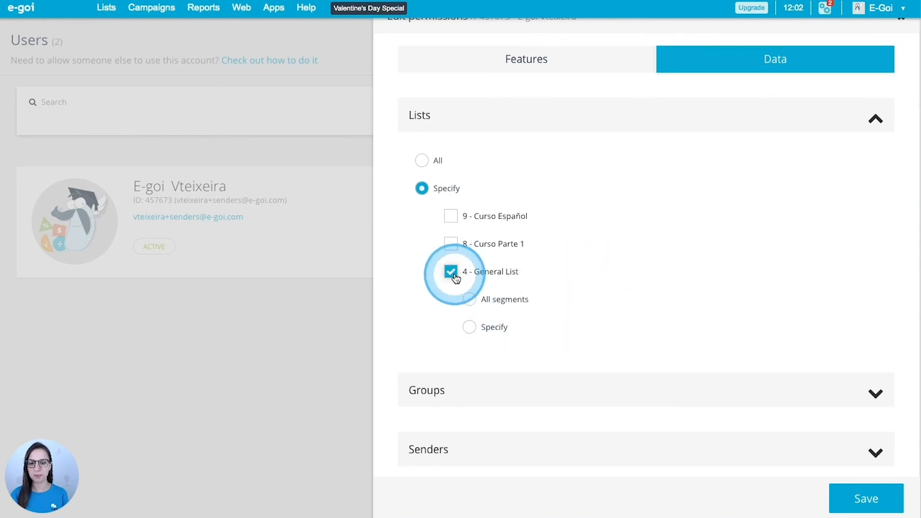
scroll(455, 277, "up", 1)
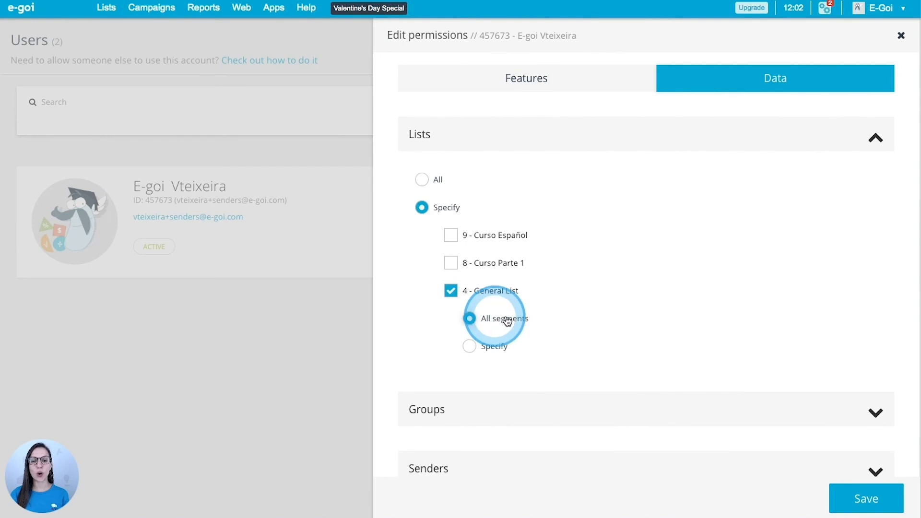
left_click(470, 346)
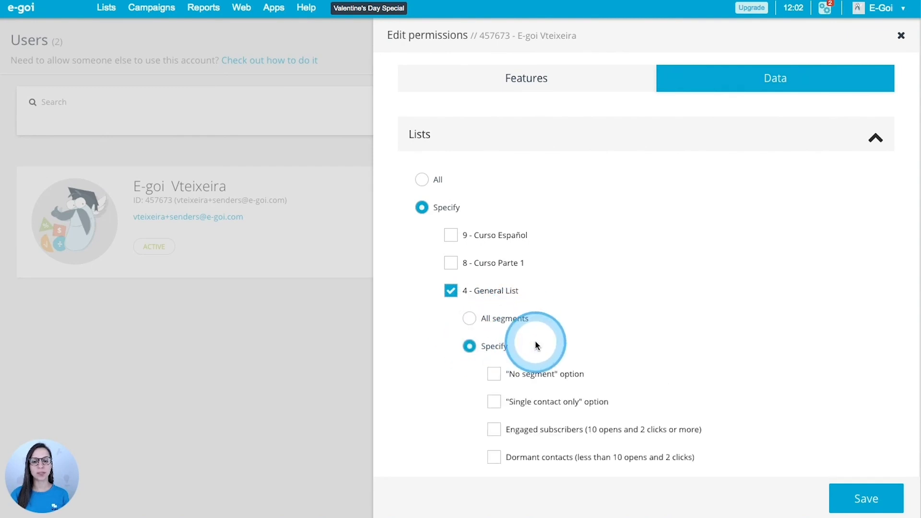
scroll(535, 344, "down", 3)
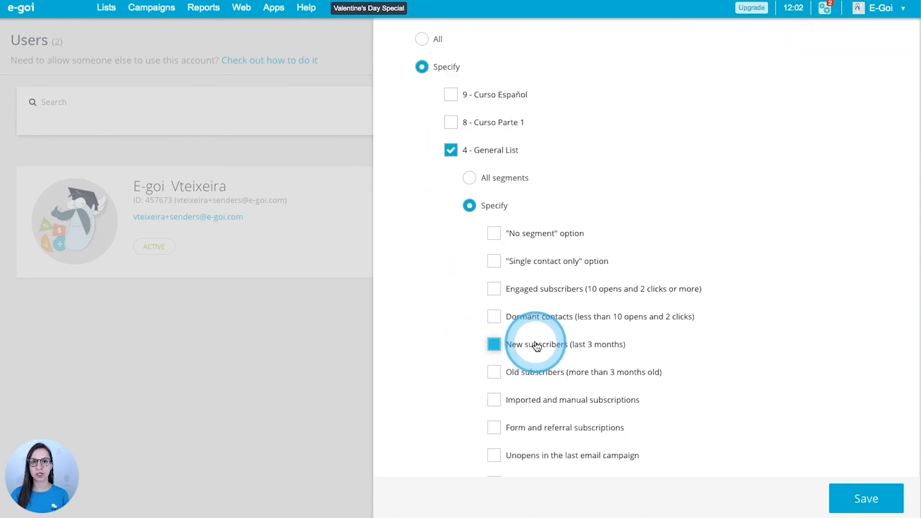
scroll(537, 346, "down", 7)
Tick the Curso Final, Iniciados, Intermédio and Avançado segments
left_click(494, 198)
left_click(494, 226)
left_click(494, 254)
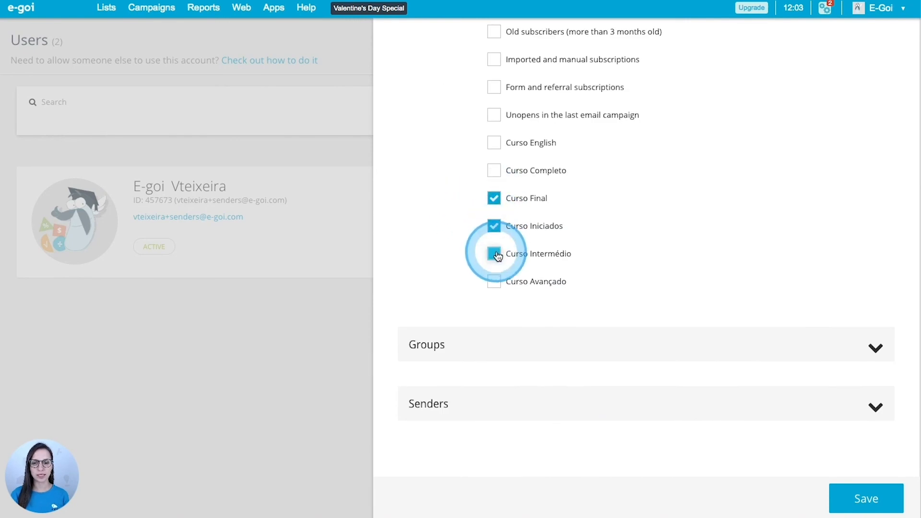
left_click(494, 282)
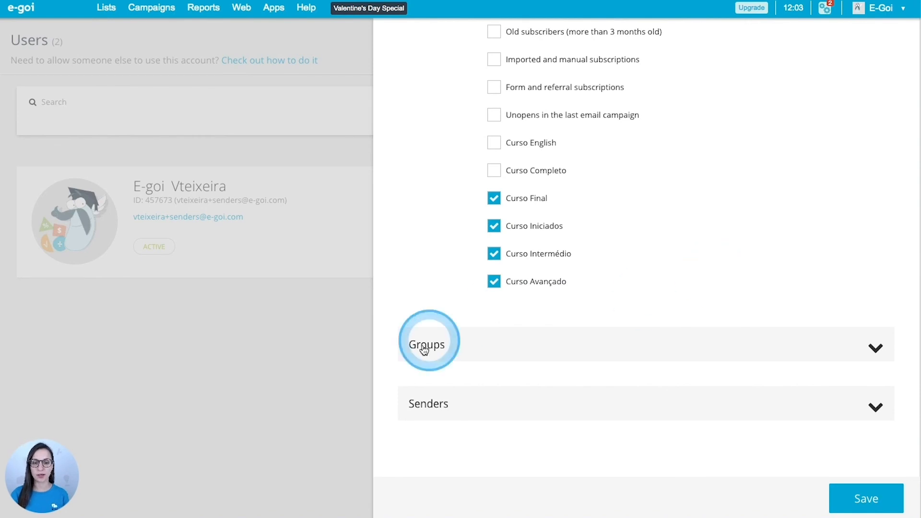
Expand Groups and Senders and leave both set to All
left_click(870, 348)
scroll(870, 384, "down", 2)
left_click(872, 409)
scroll(871, 407, "down", 2)
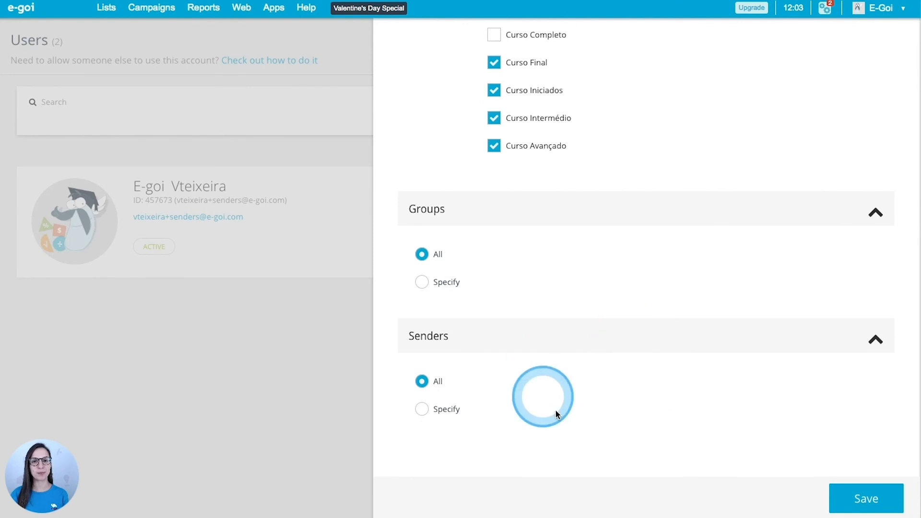
scroll(715, 392, "up", 12)
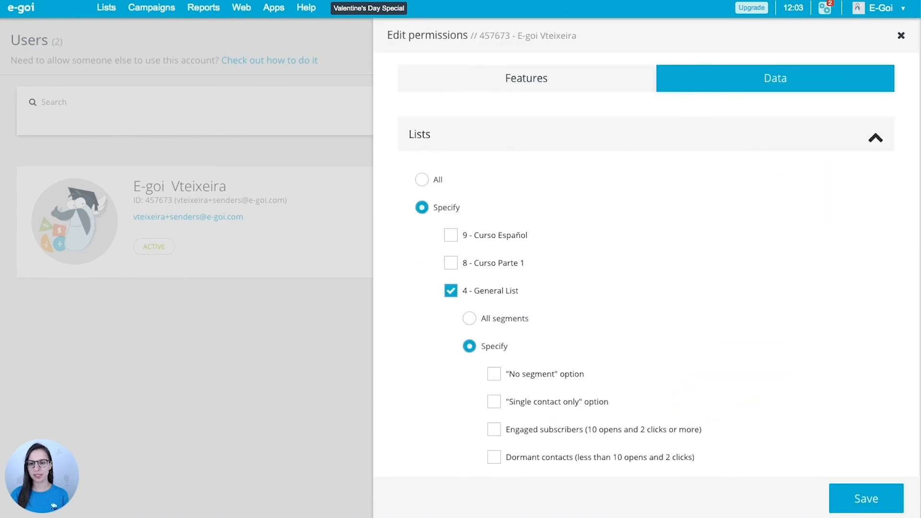
Save the user's data permissions, then open User access control from the gear button
left_click(867, 499)
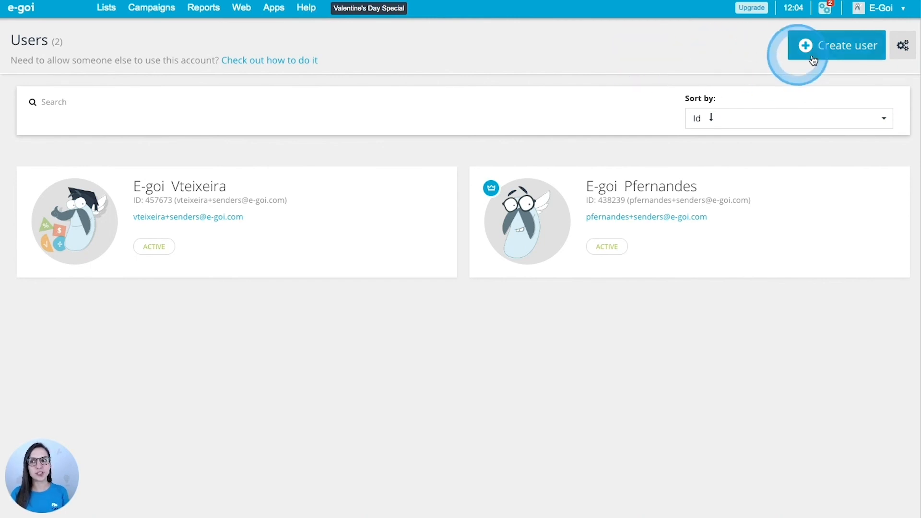
left_click(902, 47)
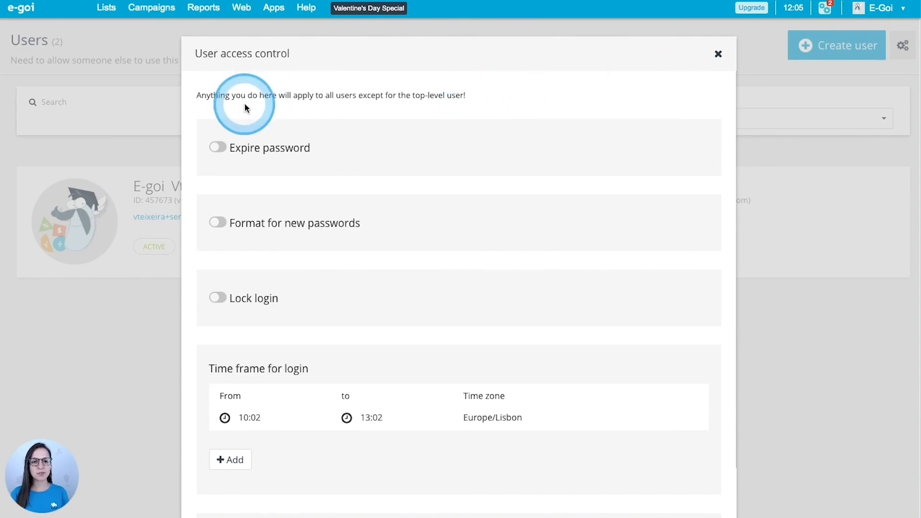
Turn on password expiry at 90 days and save it
scroll(245, 105, "down", 1)
left_click(216, 144)
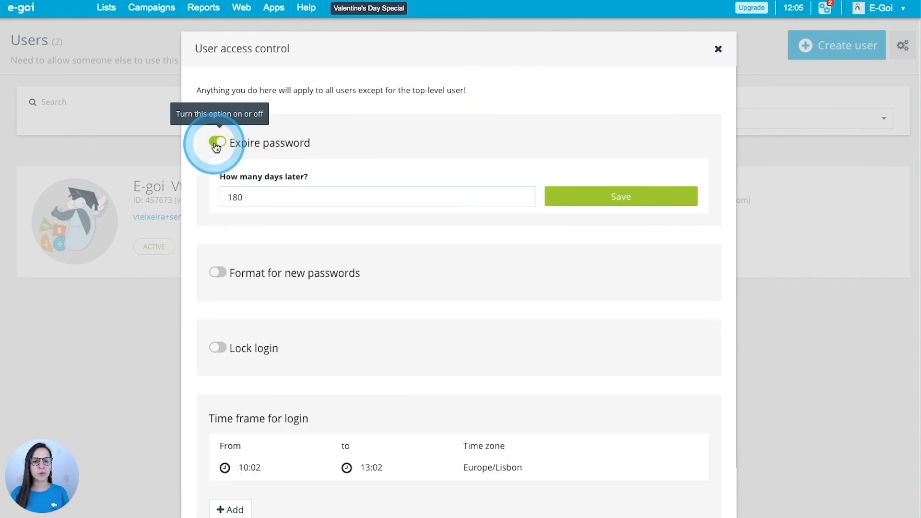
scroll(423, 182, "down", 2)
key("BackSpace")
key("BackSpace")
type("90")
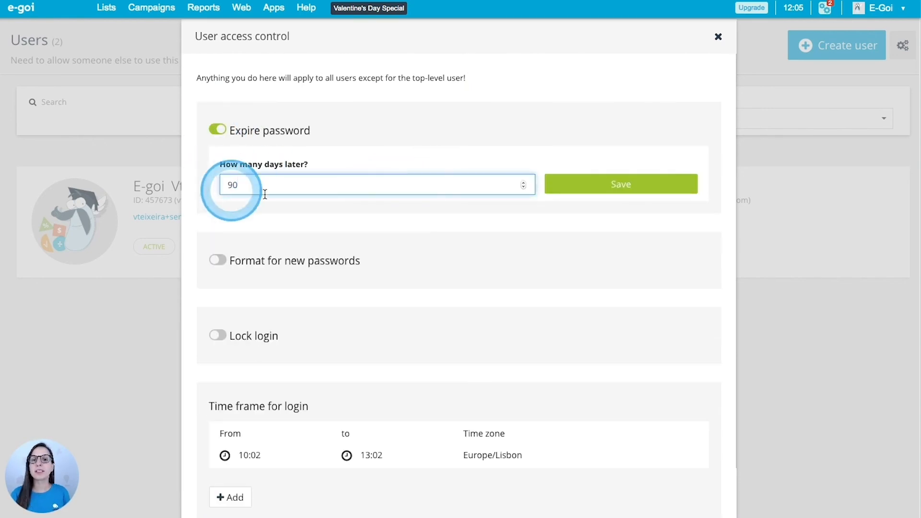
left_click(634, 192)
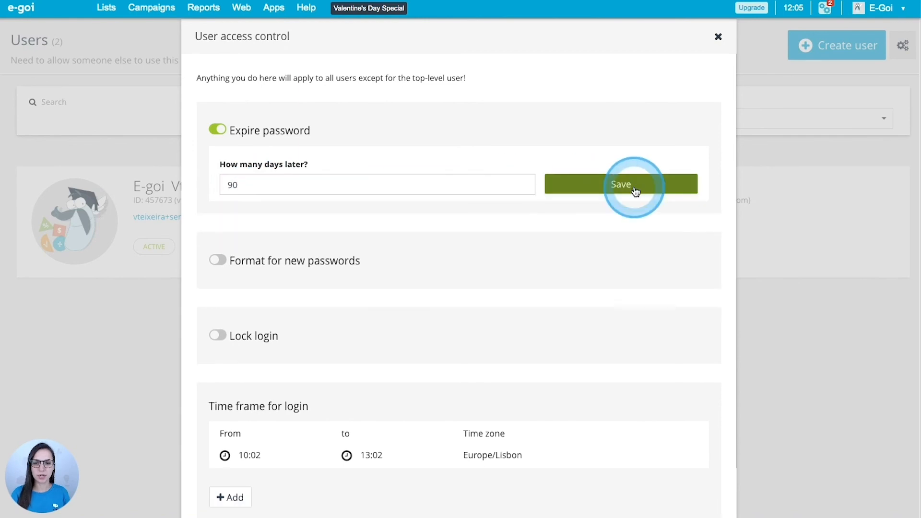
Enable the format rules for new passwords: 8+ characters and all four character types
scroll(636, 196, "down", 2)
scroll(634, 195, "down", 1)
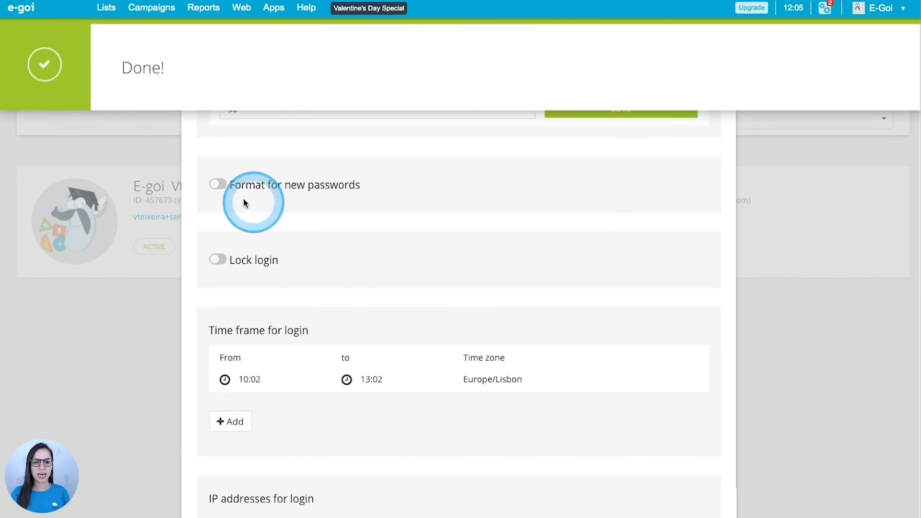
left_click(217, 185)
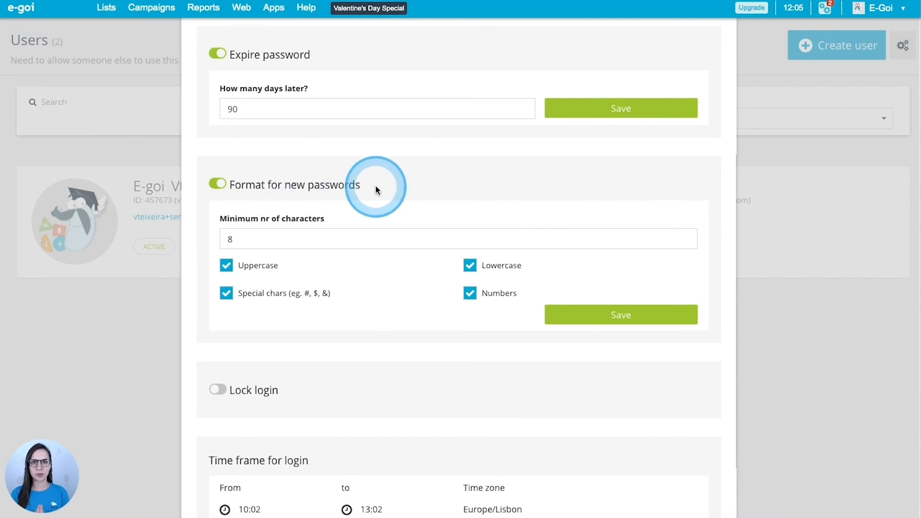
scroll(376, 187, "down", 5)
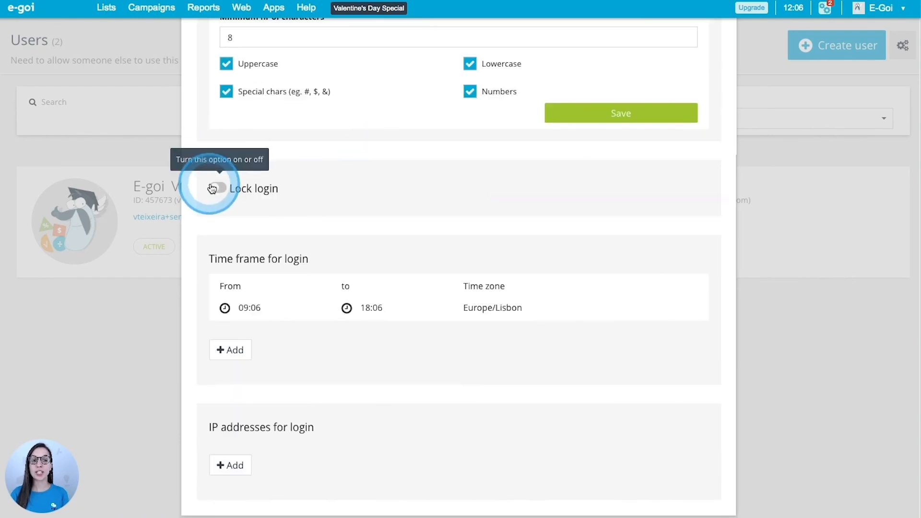
Enable Lock login with 8 attempts before a 24-hour lockdown
left_click(212, 188)
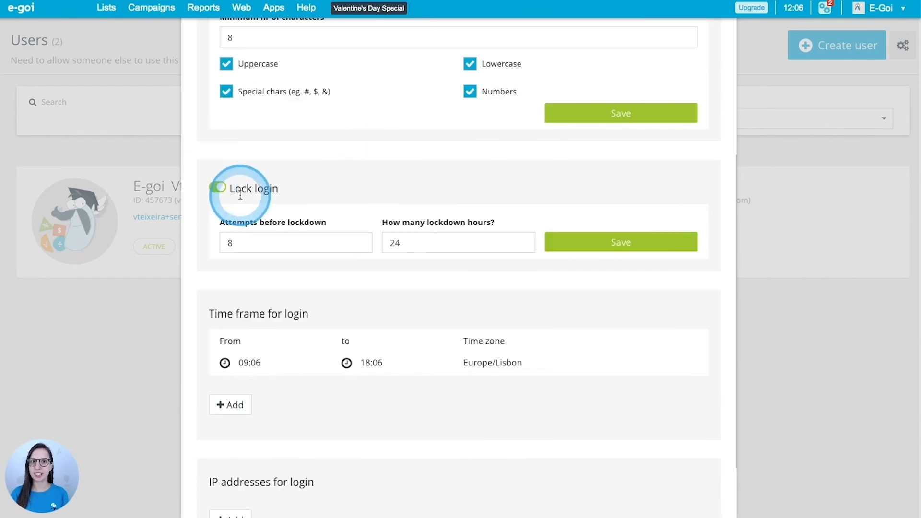
left_click(359, 246)
left_click(360, 241)
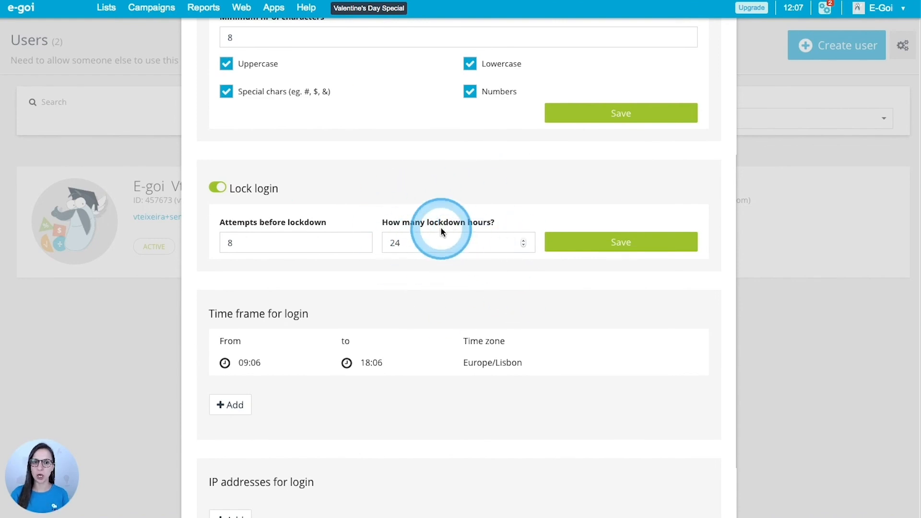
scroll(440, 226, "down", 2)
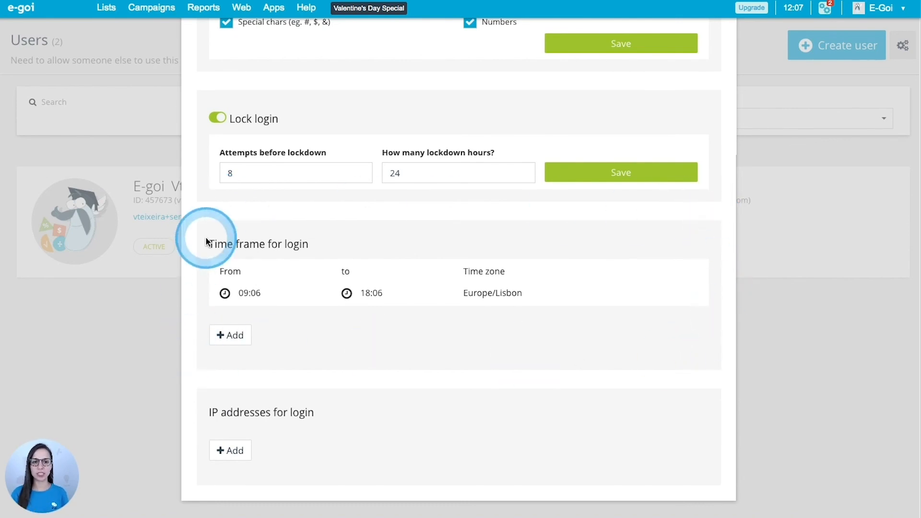
mouse_move(222, 268)
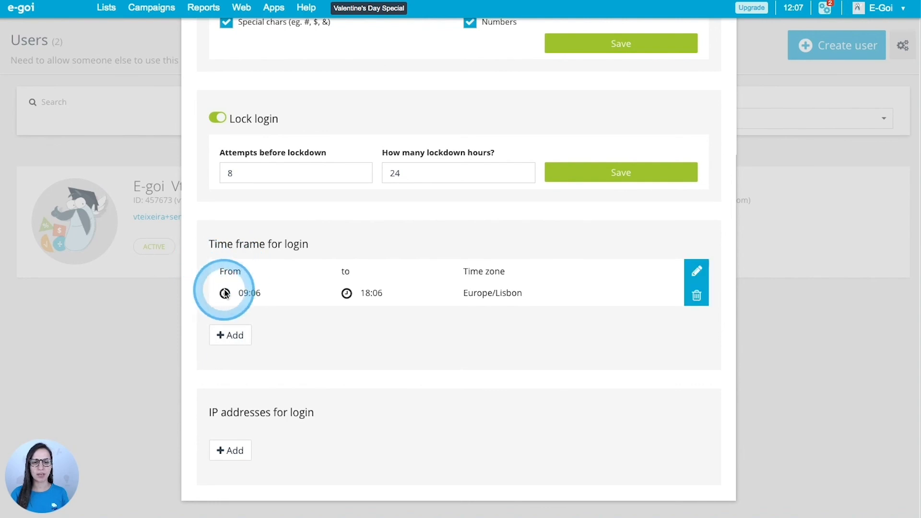
Delete the 09:06–18:06 Europe/Lisbon login time frame and confirm the removal
left_click(697, 271)
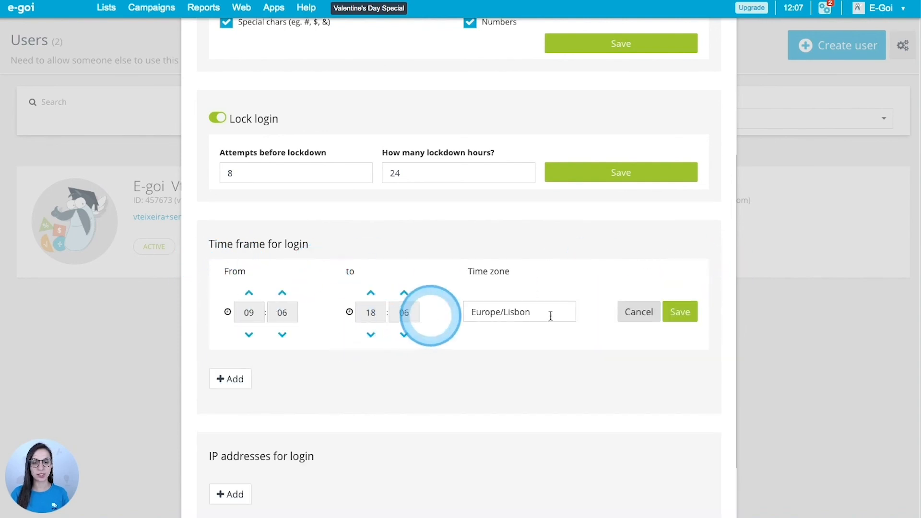
left_click(648, 315)
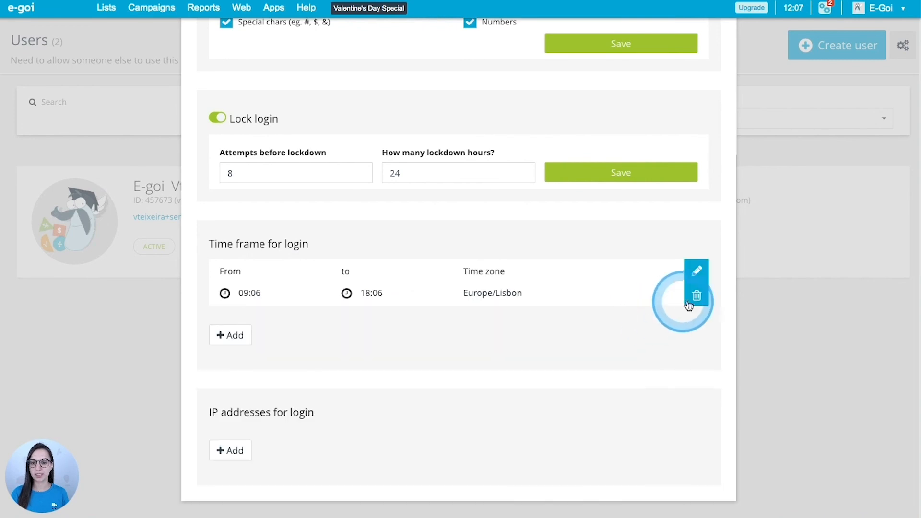
left_click(692, 300)
left_click(859, 70)
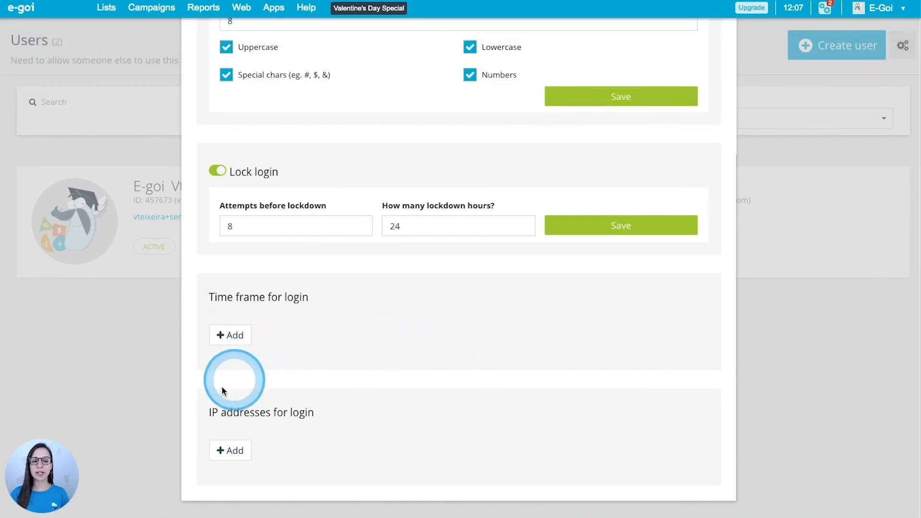
Reveal the IP addresses for login field, then close the User access control settings
left_click(231, 450)
left_click_drag(209, 361, 266, 360)
left_click(315, 361)
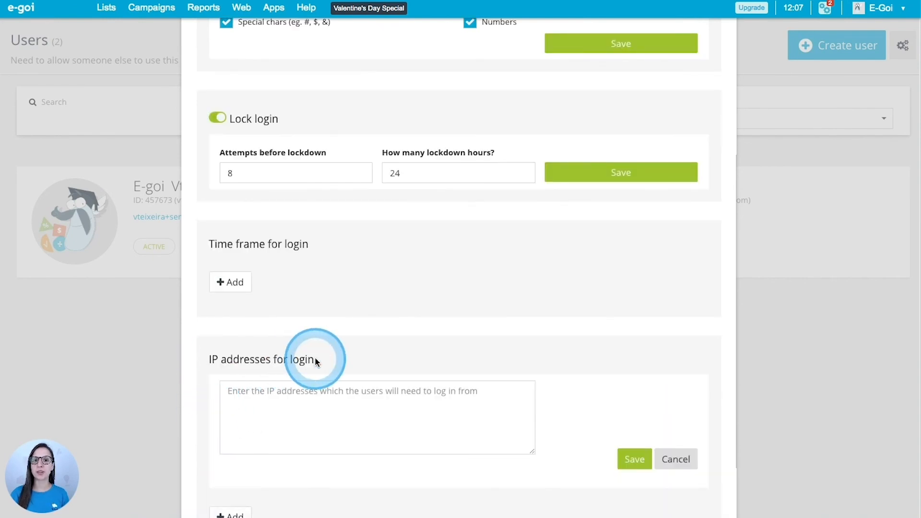
left_click(709, 156)
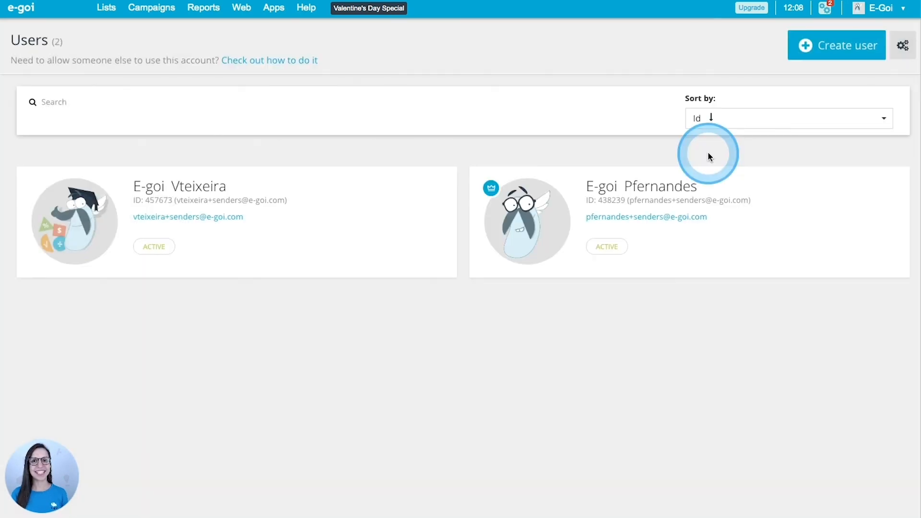